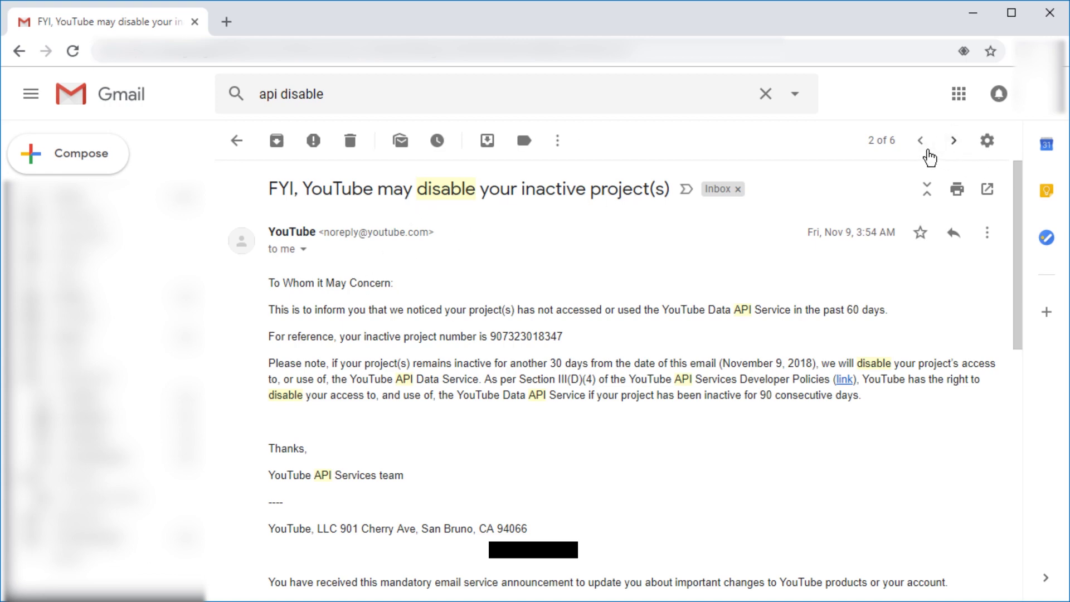
# Open the [Final notice] YouTube API deactivation email from the 'api disable' search results
pyautogui.click(920, 141)
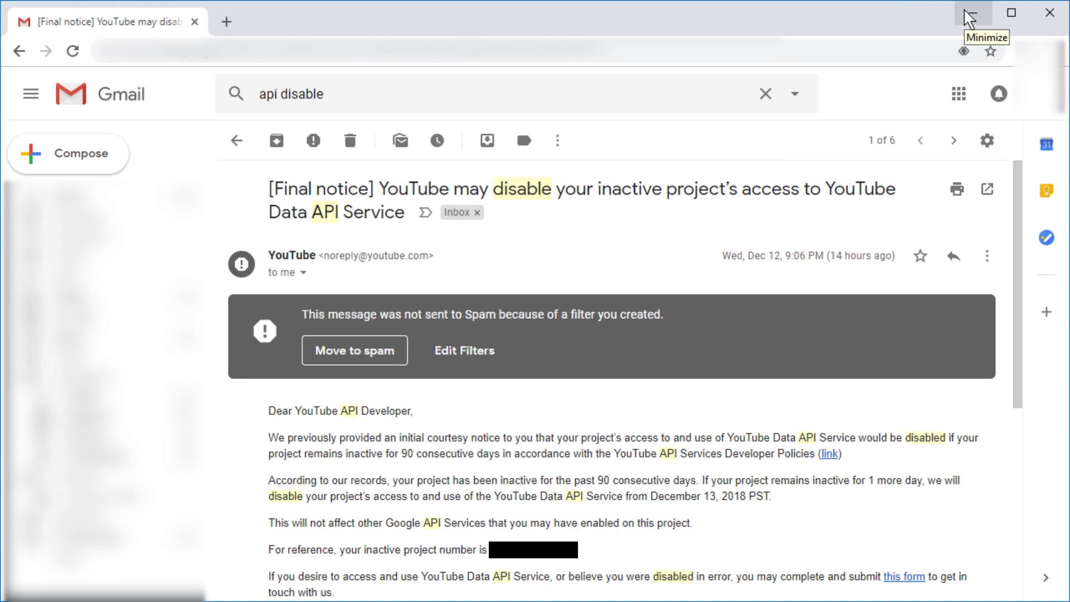
# Minimize Gmail, start a blank Notepad2 note, and return to the documentation page
pyautogui.click(970, 15)
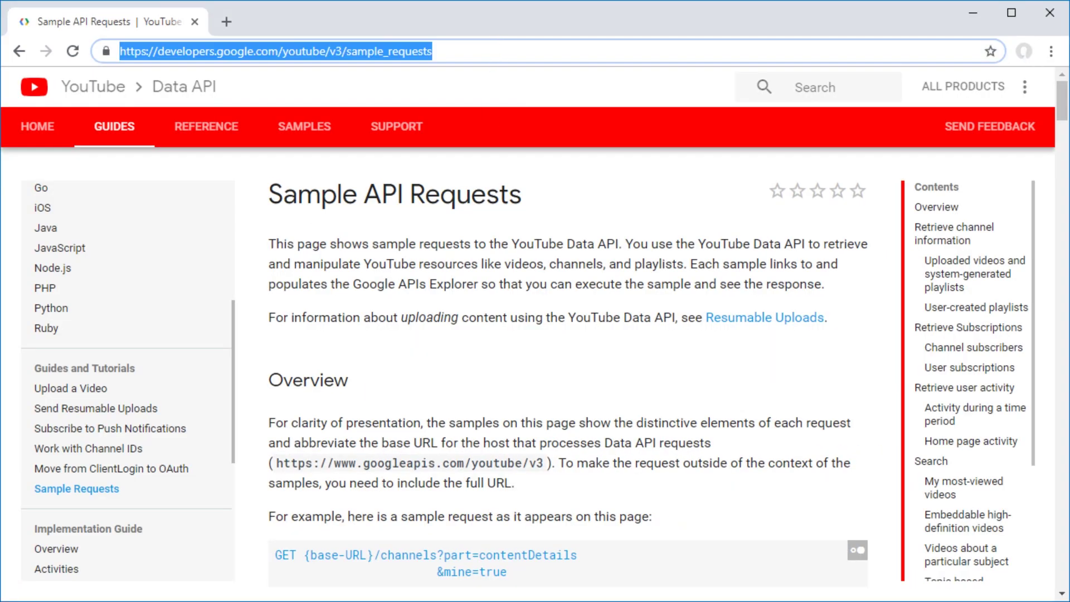
pyautogui.hotkey('ctrl', 'alt', 'n')
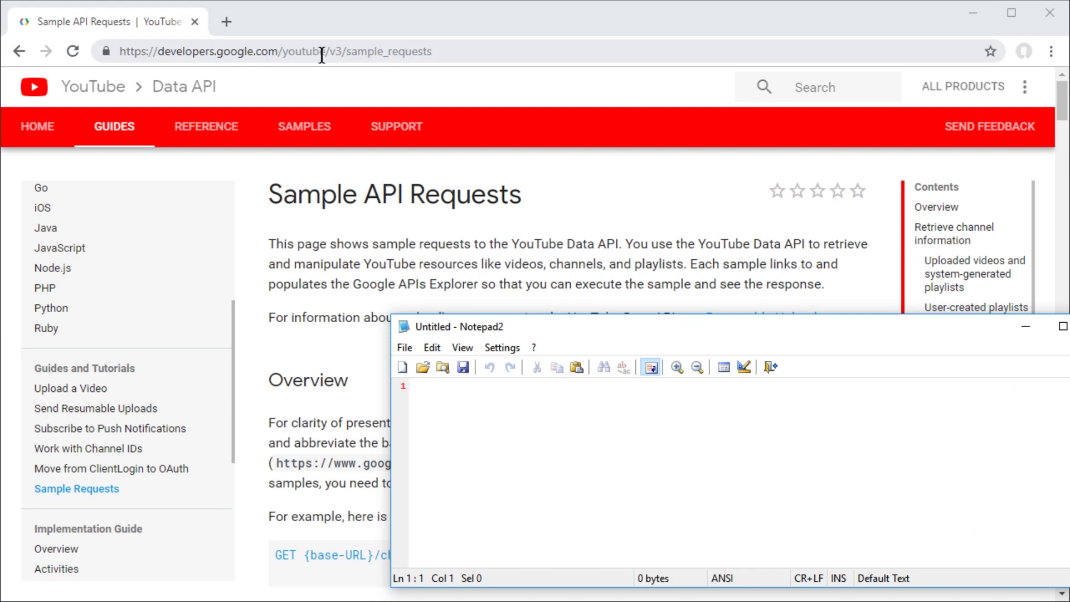
pyautogui.click(356, 60)
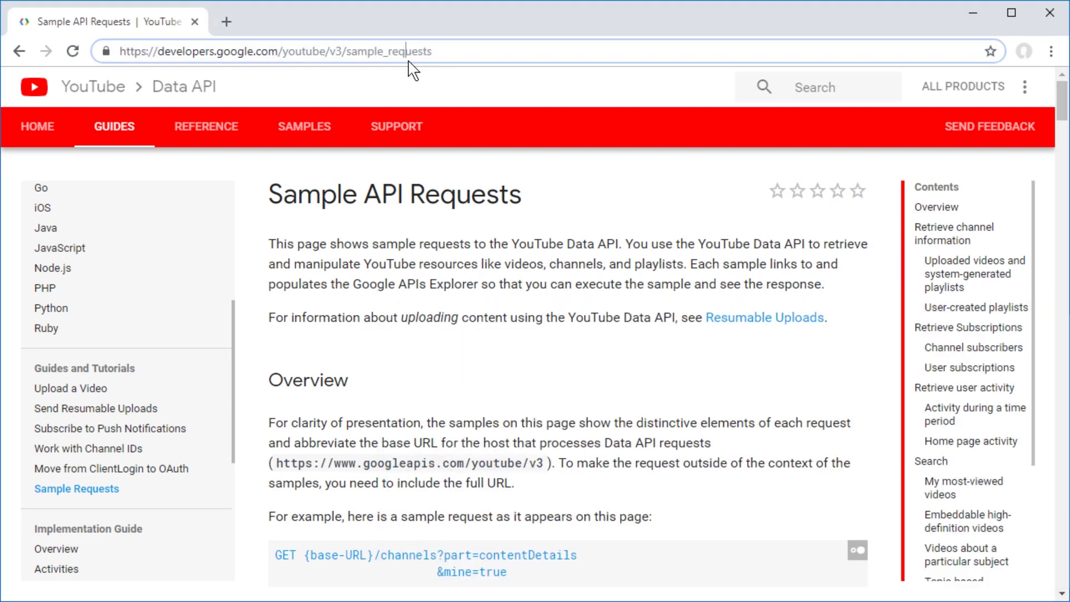
# Search the Sample API Requests page for 'key' to find the playlists request
pyautogui.doubleClick(285, 51)
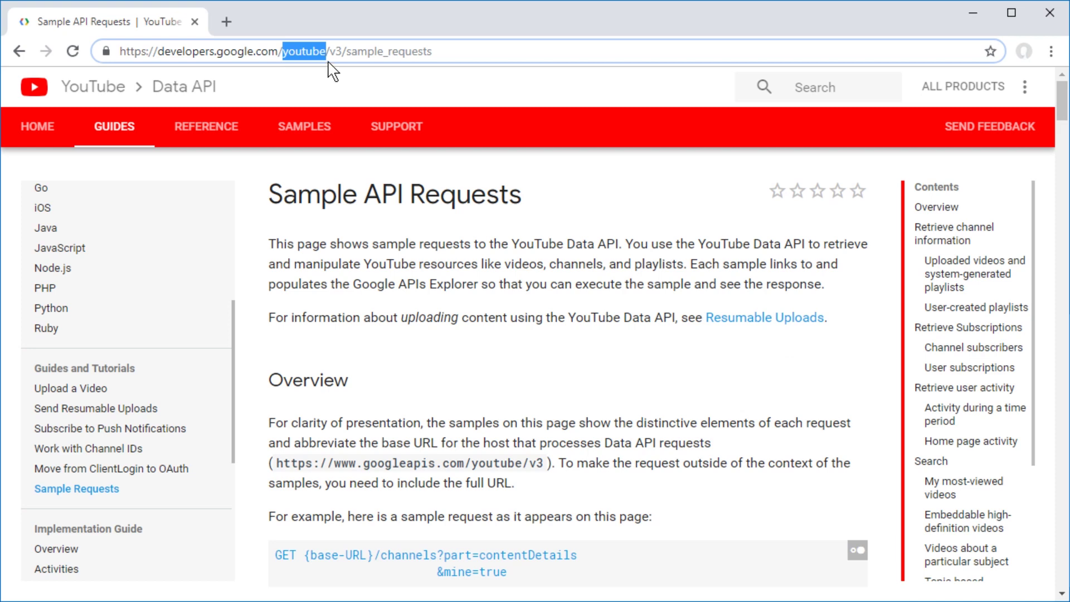
pyautogui.doubleClick(412, 58)
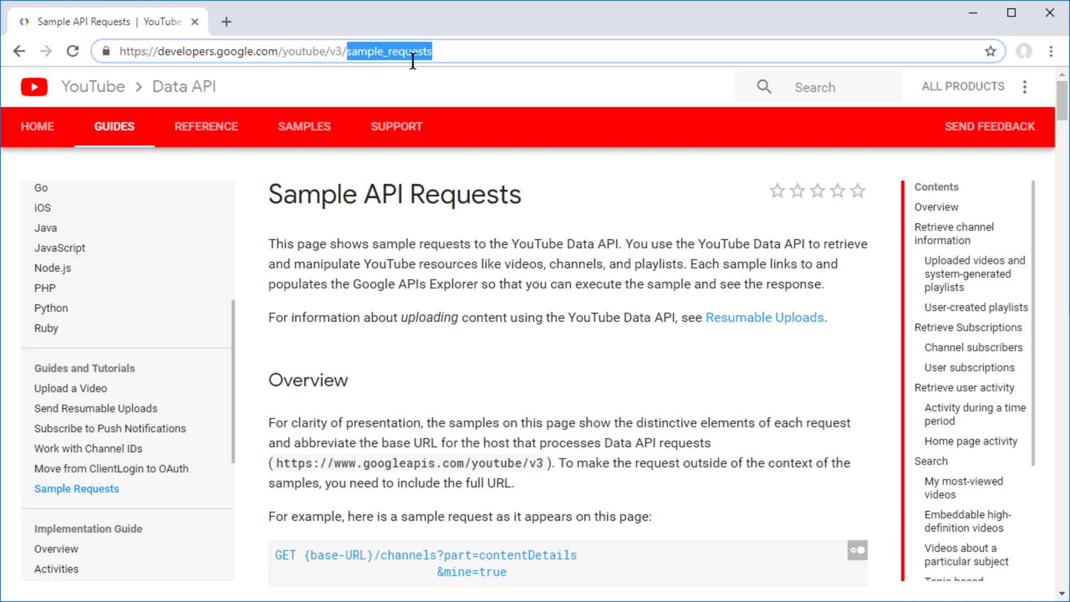
pyautogui.click(719, 395)
pyautogui.scroll(-2, 619, 401)
pyautogui.scroll(-1, 502, 410)
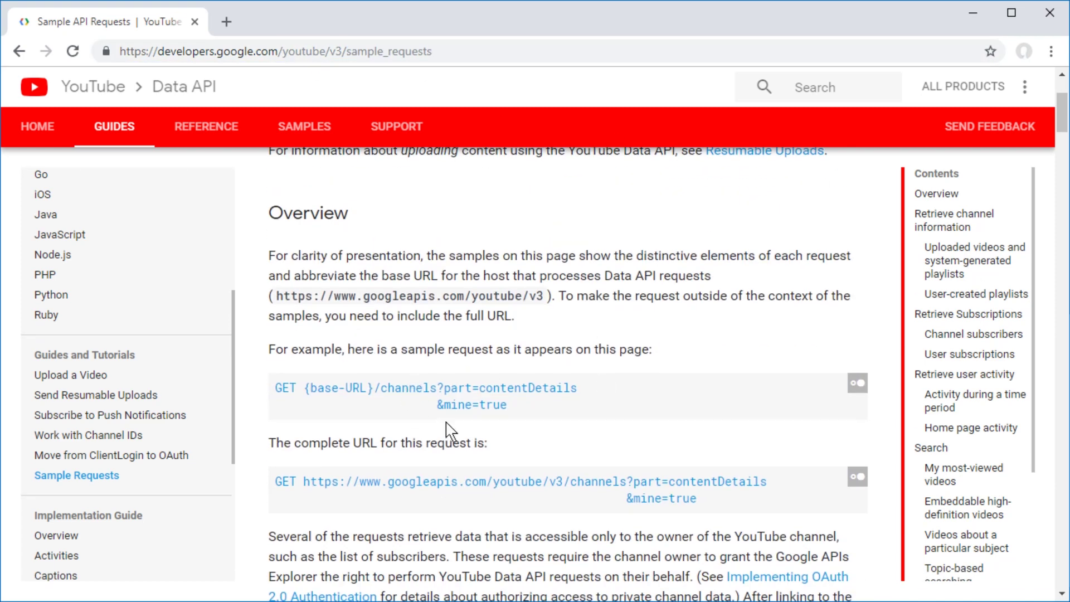
pyautogui.scroll(-2, 585, 393)
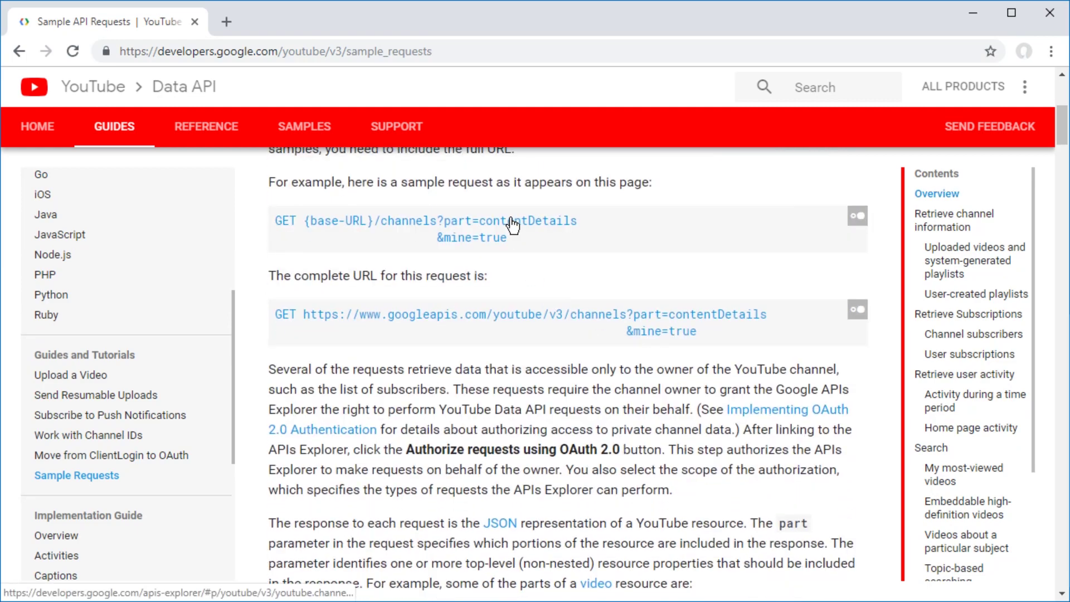
pyautogui.hotkey('ctrl', 'f')
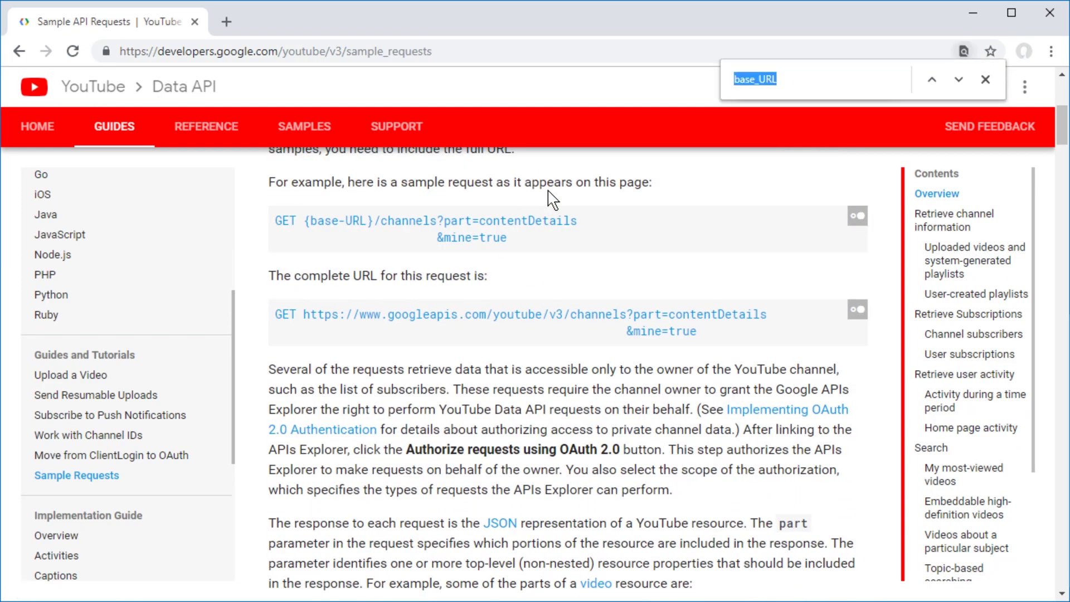
pyautogui.write('key')
pyautogui.scroll(-2, 669, 355)
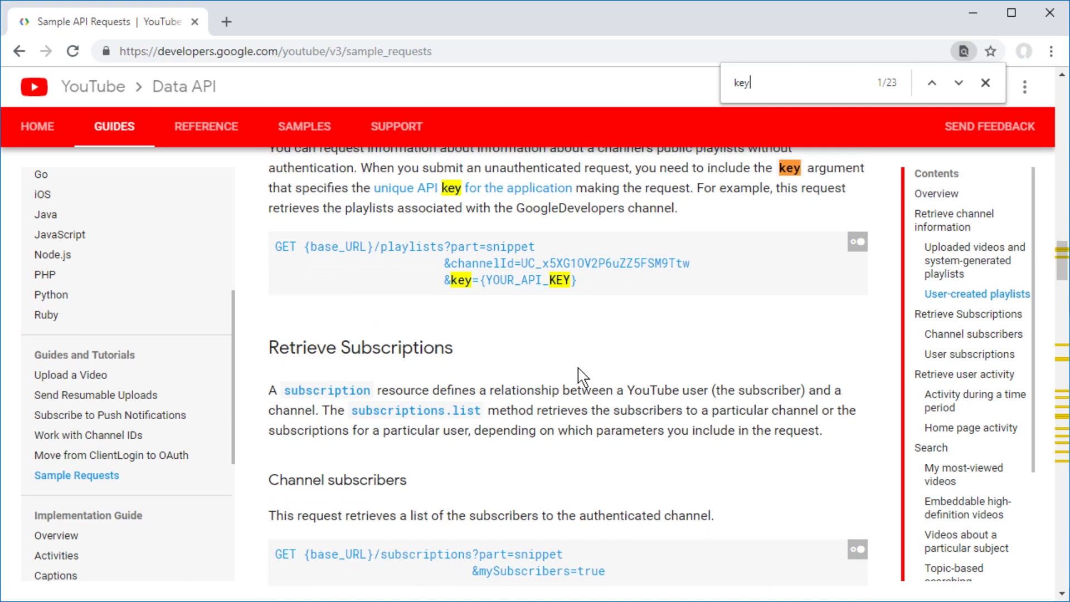
pyautogui.moveTo(586, 283); pyautogui.dragTo(276, 246)
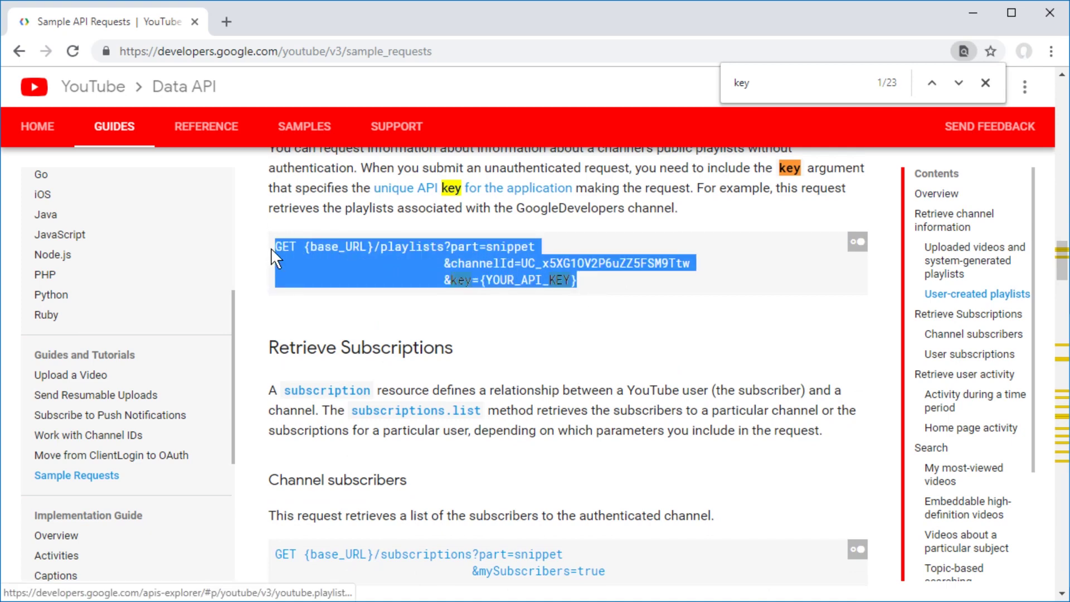
# Paste the sample playlists request and join the channelId and key lines onto the GET line
pyautogui.write('GET {base_URL}/playlists?part=snippet                         &channelId=UC_x5XG1OV2P6uZZ5FSM9Ttw                         &key={YOUR_API_KEY}')
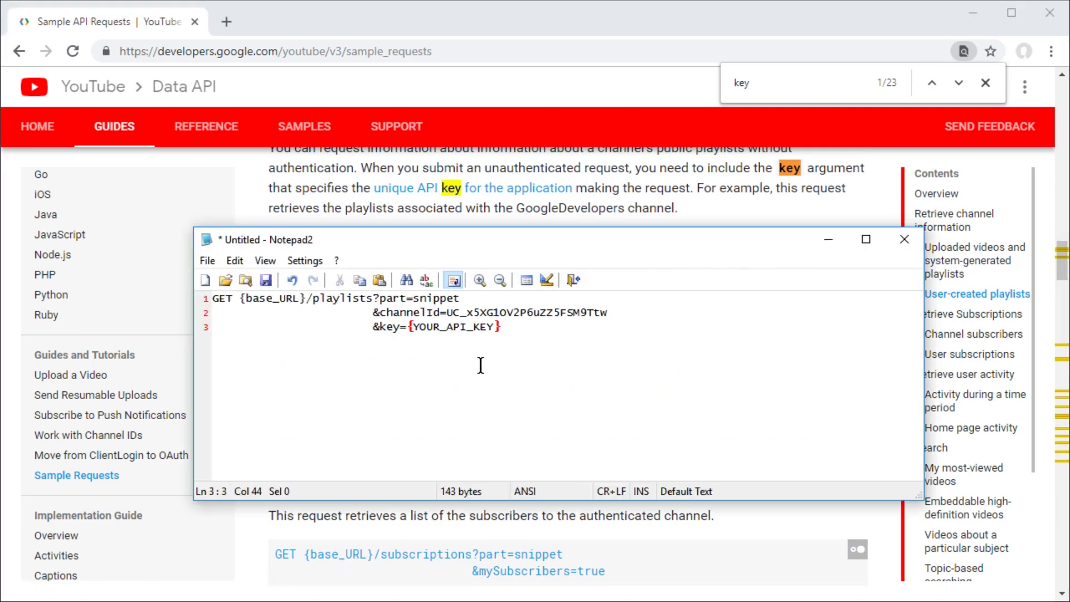
pyautogui.click(510, 301)
pyautogui.press('Delete')
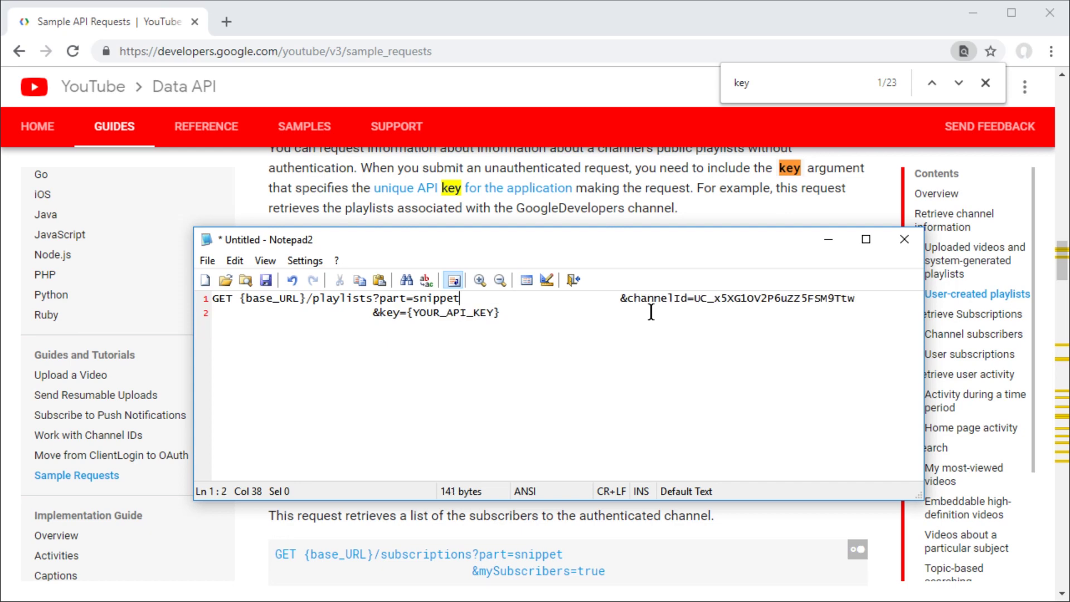
pyautogui.hotkey('ctrl', 'shift', 'Right')
pyautogui.press('Delete')
pyautogui.hotkey('shift', 'Right')
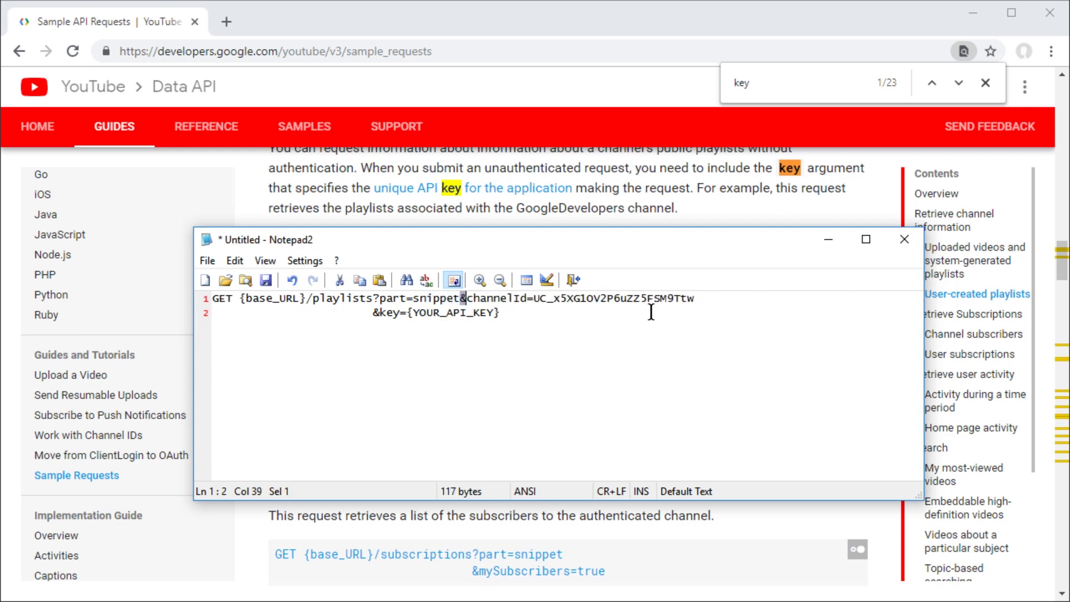
pyautogui.hotkey('ctrl', 'shift', 'Right')
pyautogui.press('Delete')
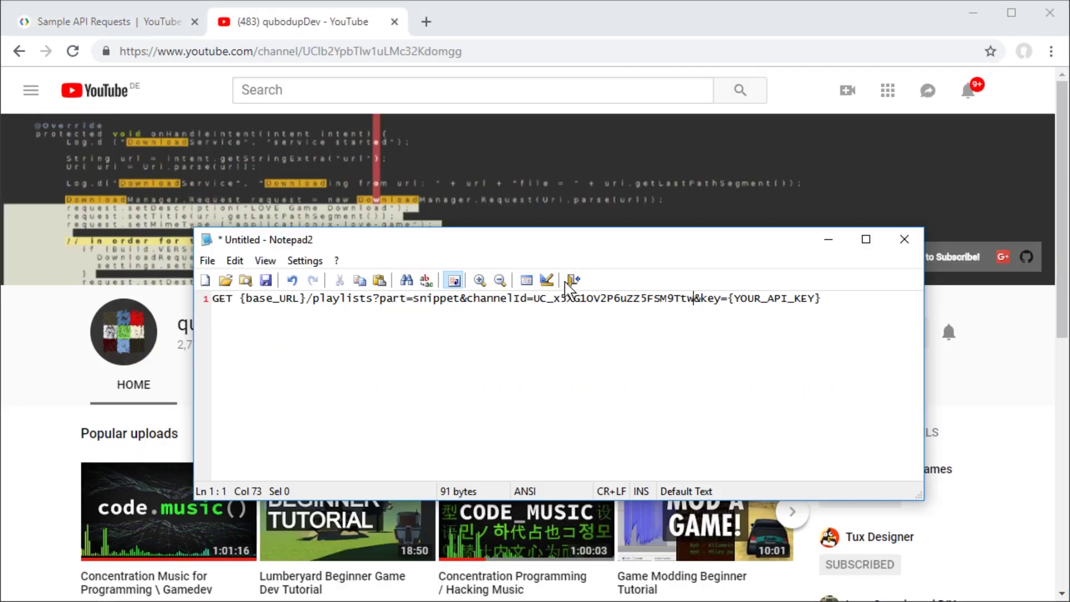
# Replace the example channel ID with the real ID copied from the channel page address
pyautogui.click(559, 300)
pyautogui.doubleClick(559, 301)
pyautogui.click(517, 303)
pyautogui.doubleClick(480, 301)
pyautogui.doubleClick(565, 299)
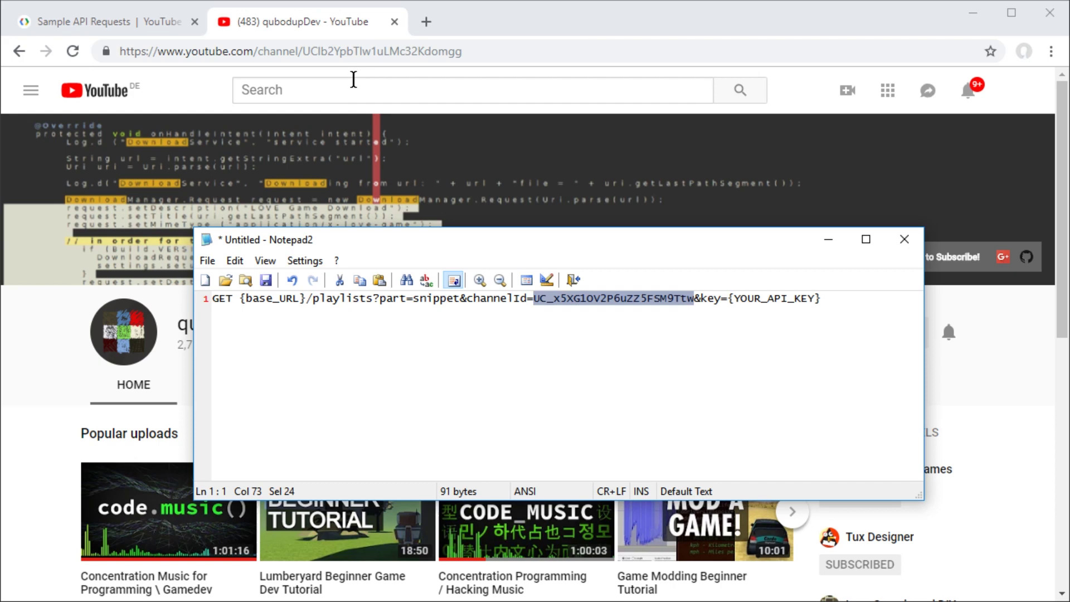
pyautogui.doubleClick(327, 51)
pyautogui.hotkey('ctrl', 'c')
pyautogui.hotkey('alt', 'Tab')
pyautogui.hotkey('ctrl', 'v')
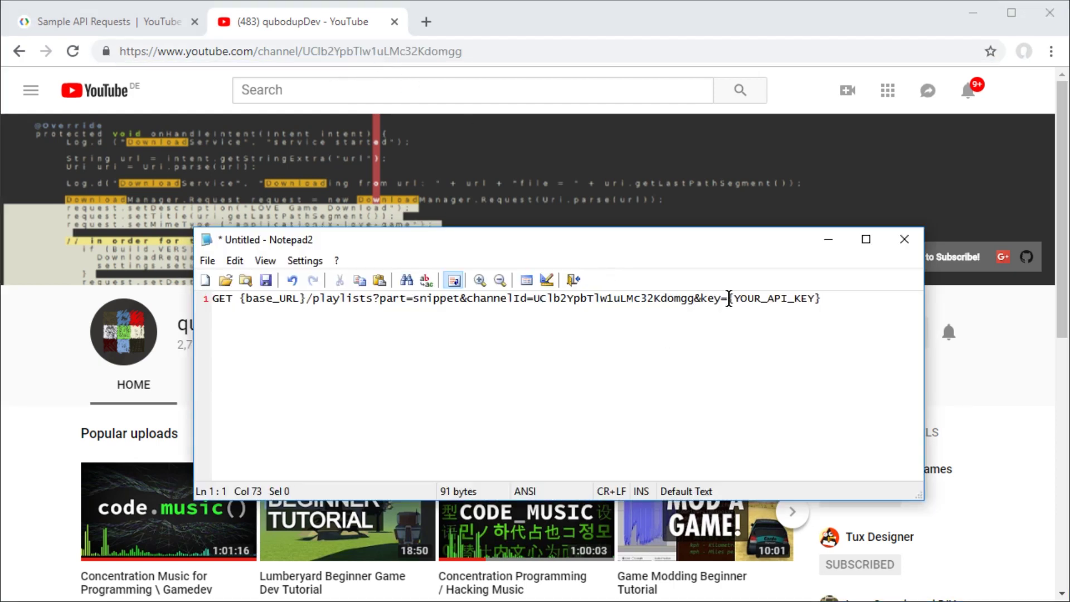
# Select the {YOUR_API_KEY} placeholder in the request line
pyautogui.moveTo(729, 298); pyautogui.dragTo(822, 298)
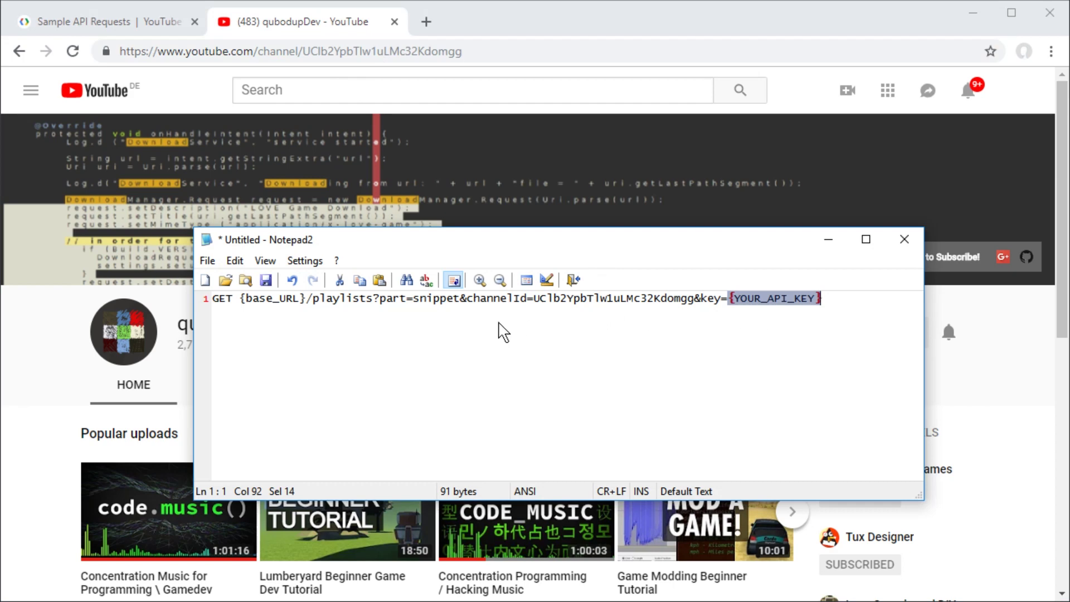
pyautogui.click(305, 298)
pyautogui.hotkey('shift', 'End')
pyautogui.hotkey('shift', 'Home')
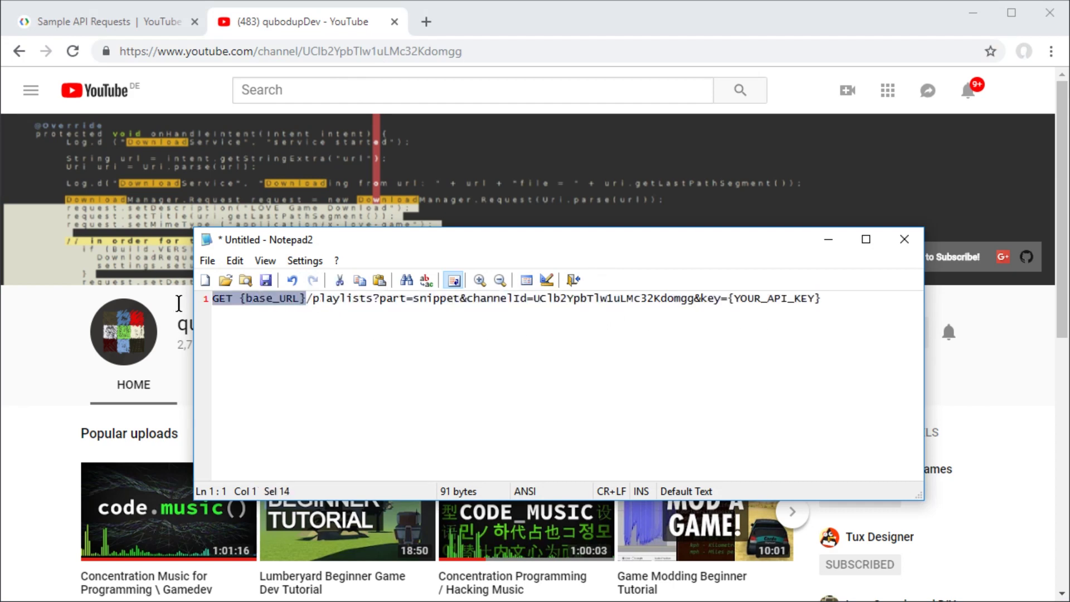
pyautogui.moveTo(822, 298); pyautogui.dragTo(755, 299)
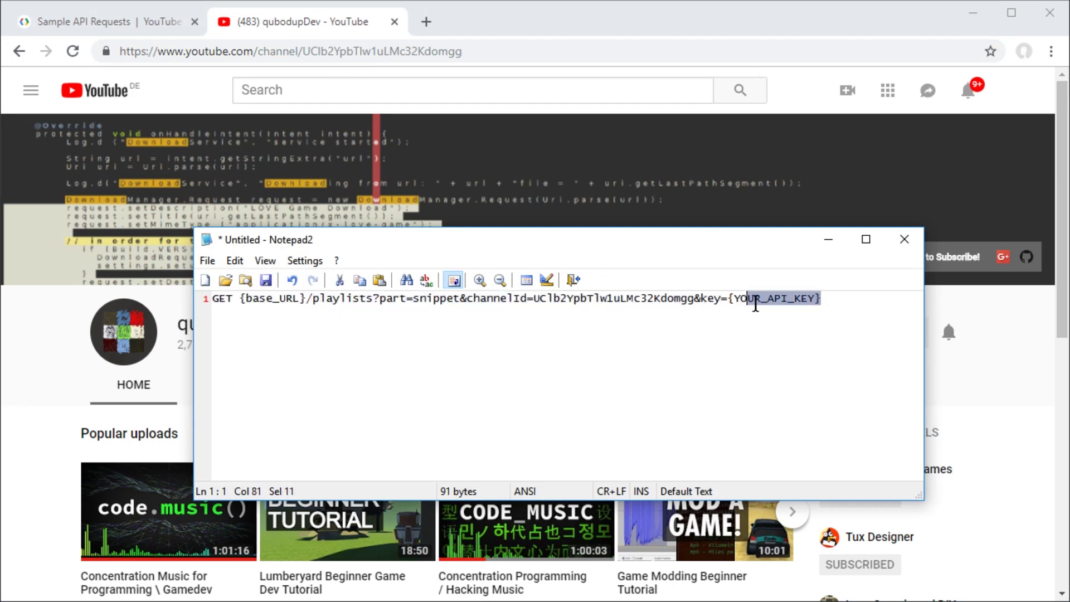
pyautogui.click(729, 299)
# Go to the Cloud Console Credentials page and copy the API key value
pyautogui.moveTo(823, 299); pyautogui.dragTo(728, 298)
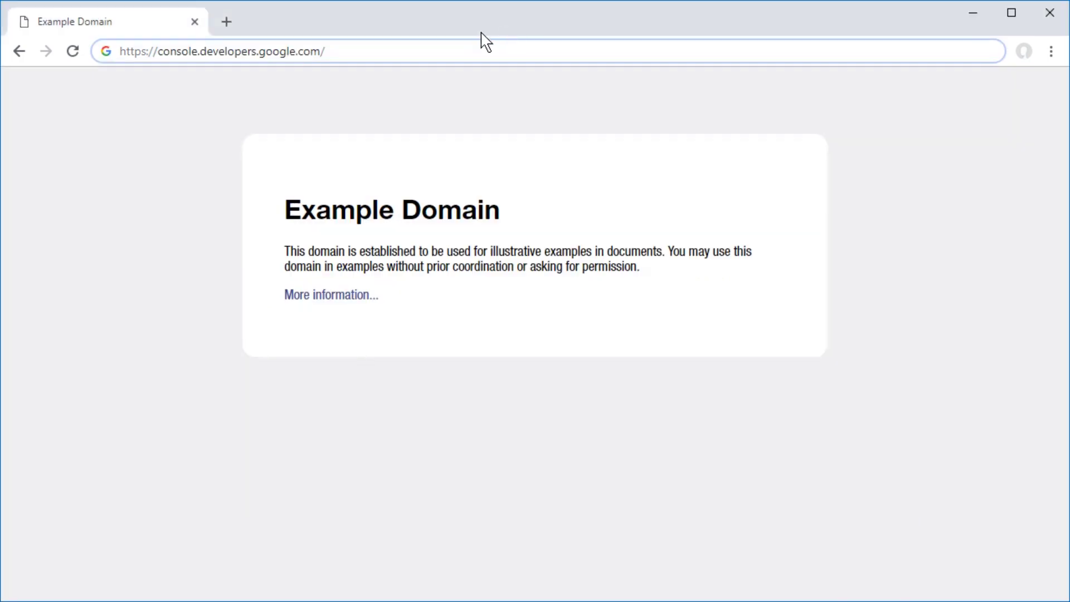
pyautogui.click(337, 51)
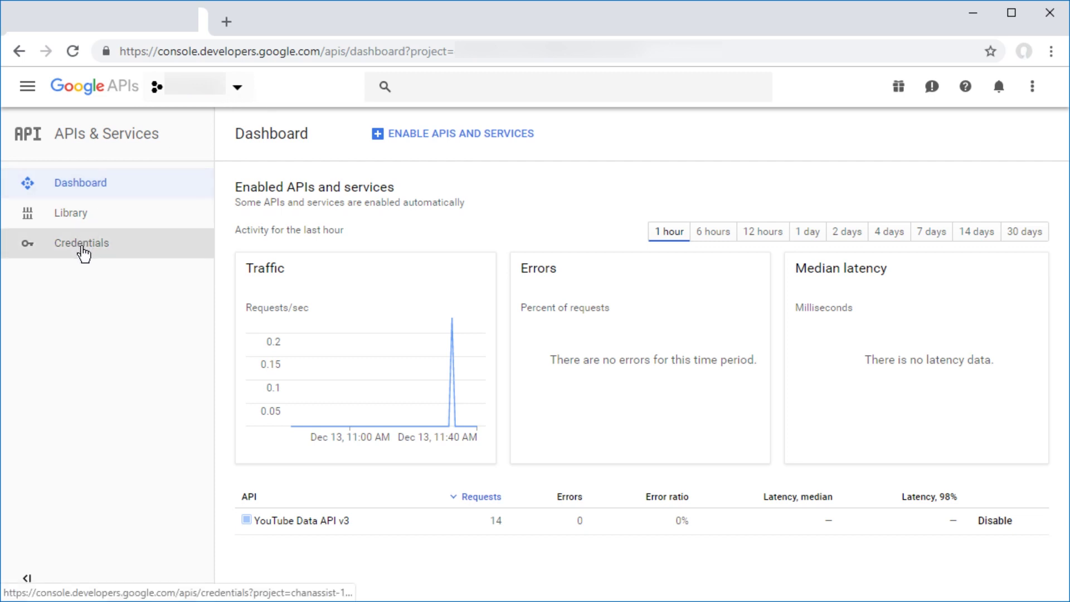
pyautogui.click(81, 246)
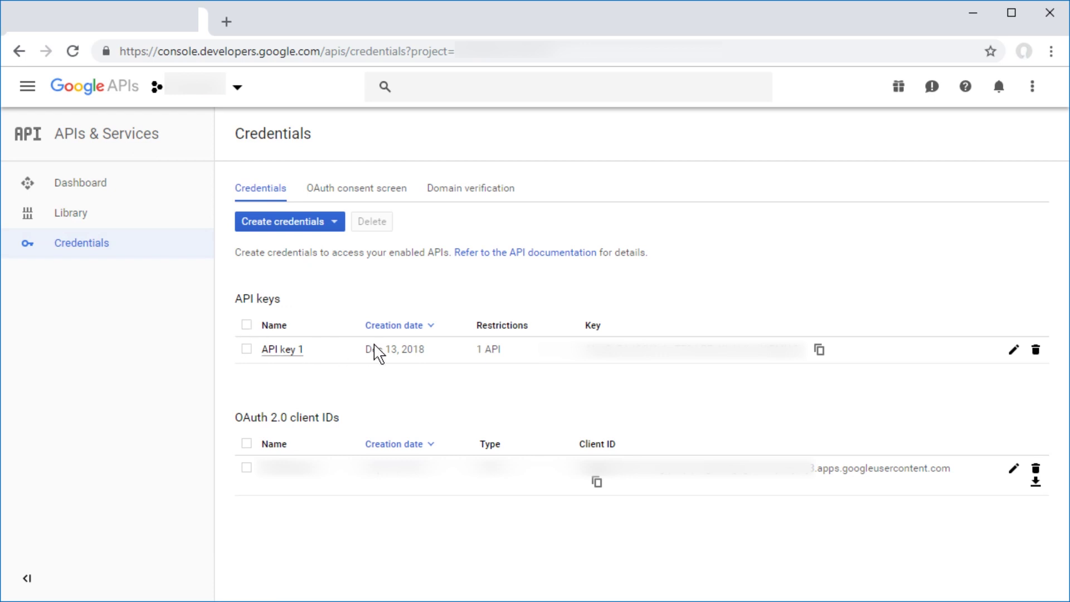
pyautogui.doubleClick(660, 365)
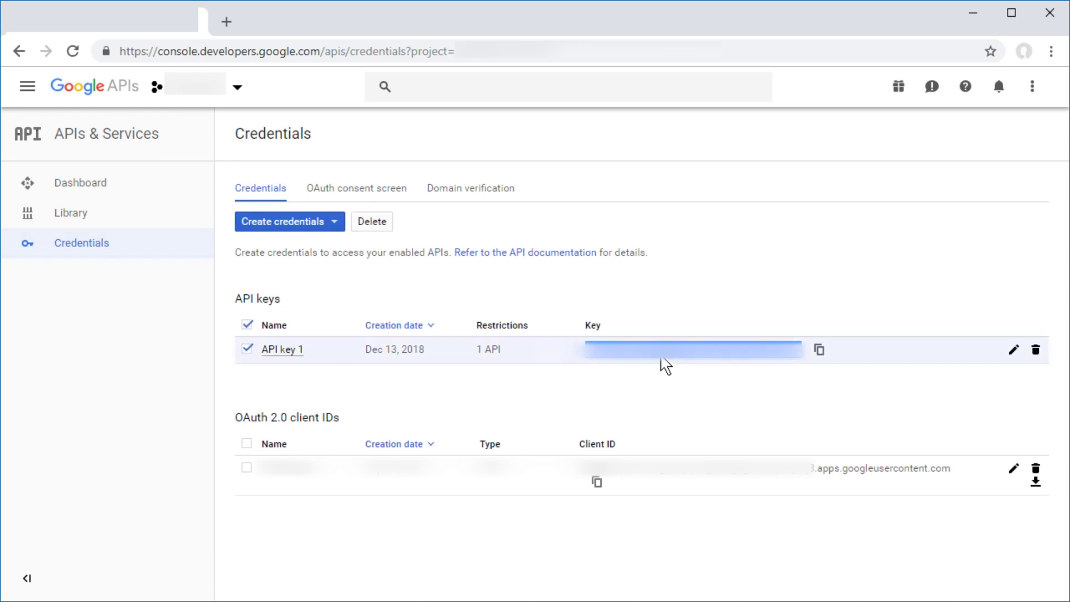
pyautogui.hotkey('alt', 'Tab')
pyautogui.hotkey('alt', 'Tab')
# Create a new API key and use it as the request's key= value
pyautogui.click(322, 222)
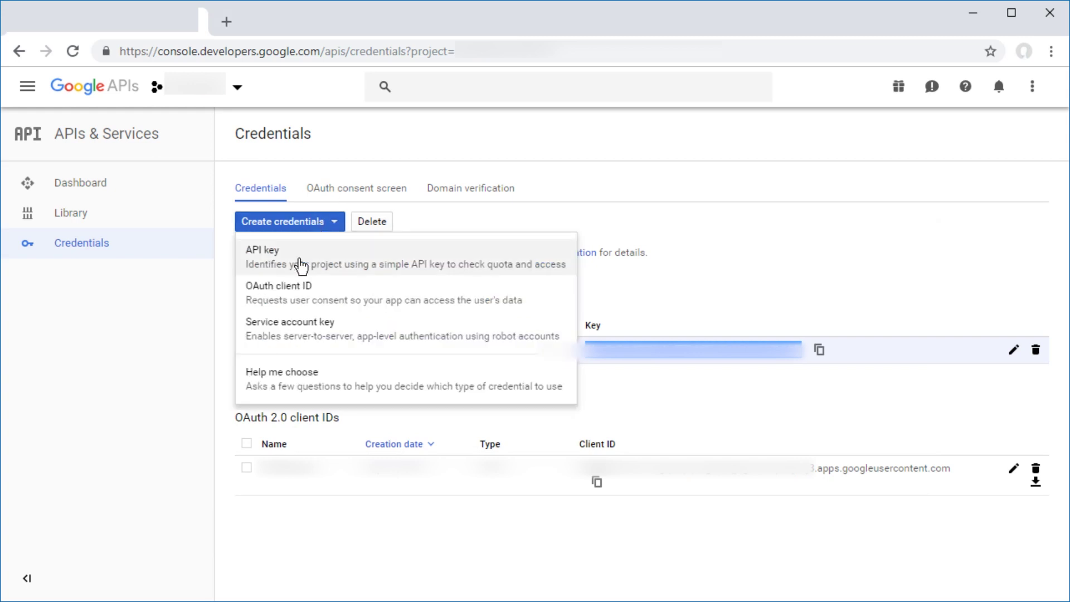
pyautogui.click(289, 265)
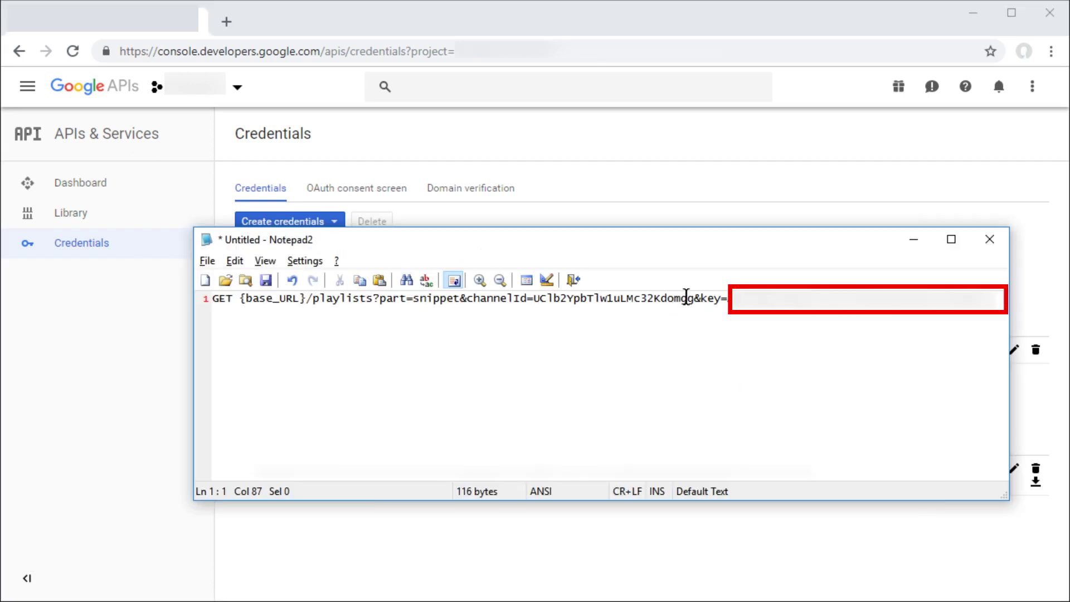
pyautogui.doubleClick(707, 299)
pyautogui.hotkey('shift', 'Right')
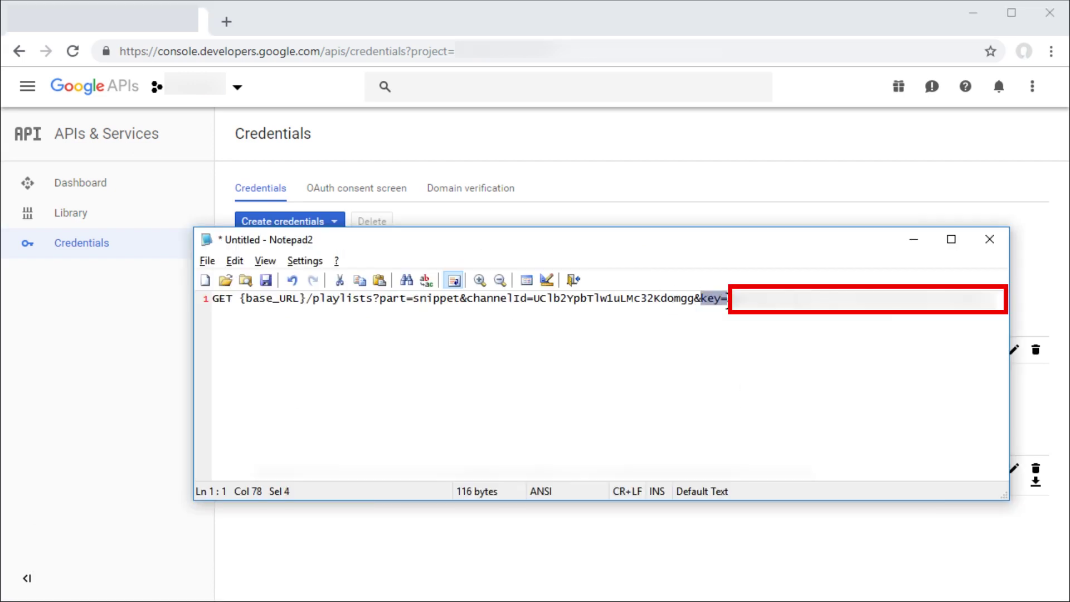
pyautogui.press('End')
pyautogui.moveTo(308, 299); pyautogui.dragTo(209, 299)
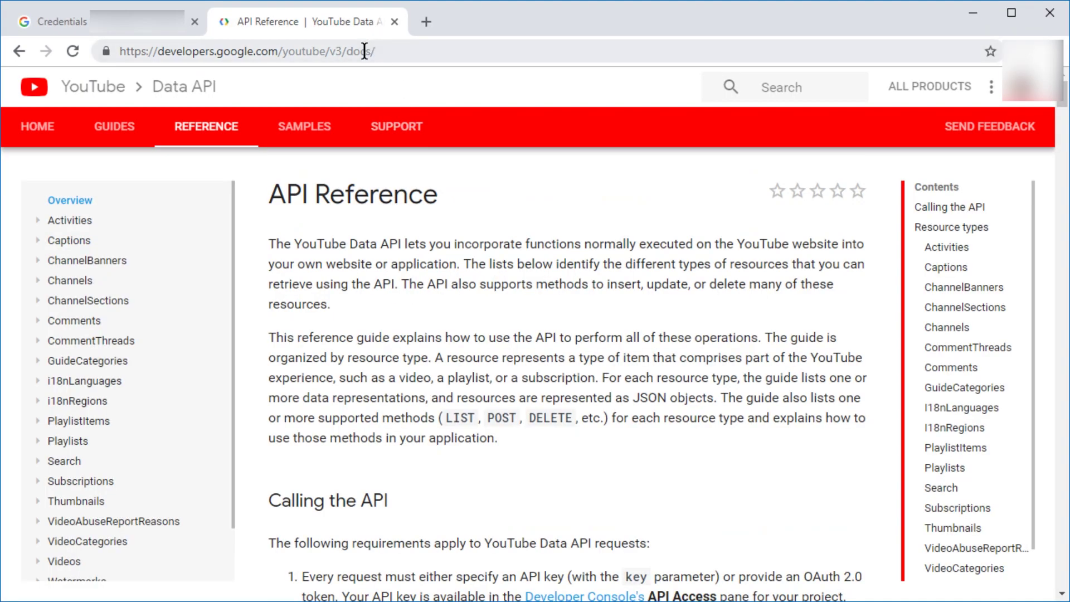
pyautogui.click(369, 50)
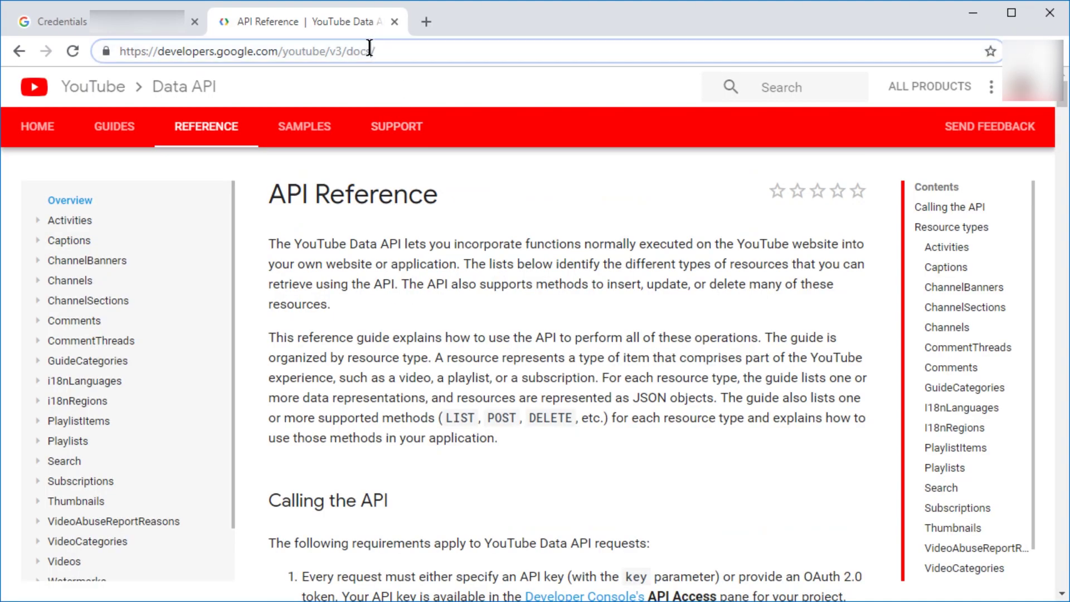
pyautogui.doubleClick(357, 49)
pyautogui.scroll(-4, 354, 242)
pyautogui.scroll(-2, 355, 242)
pyautogui.scroll(-4, 366, 230)
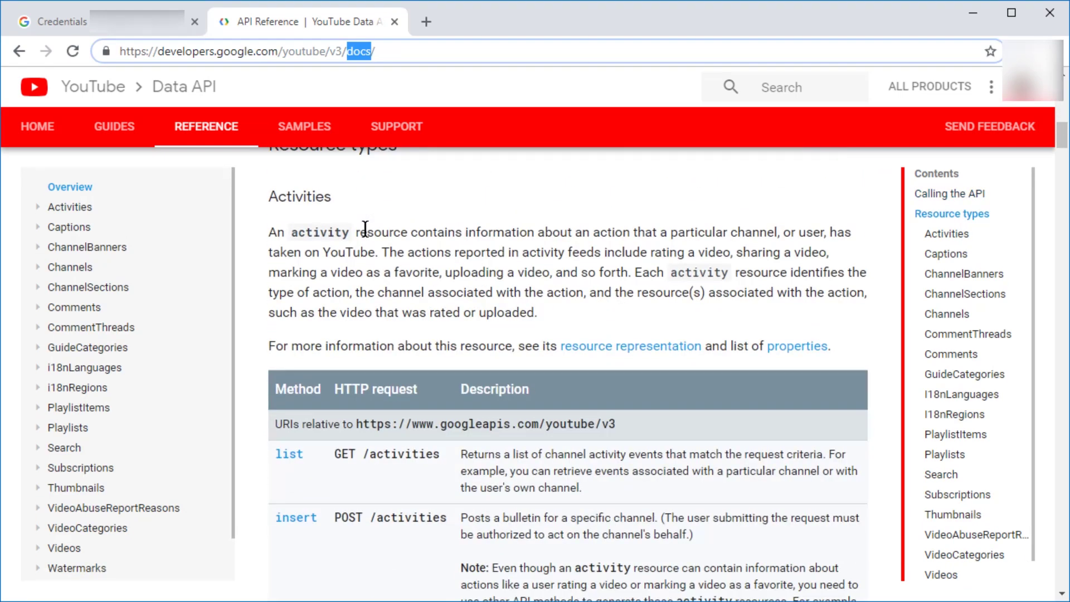
pyautogui.moveTo(368, 429); pyautogui.dragTo(635, 433)
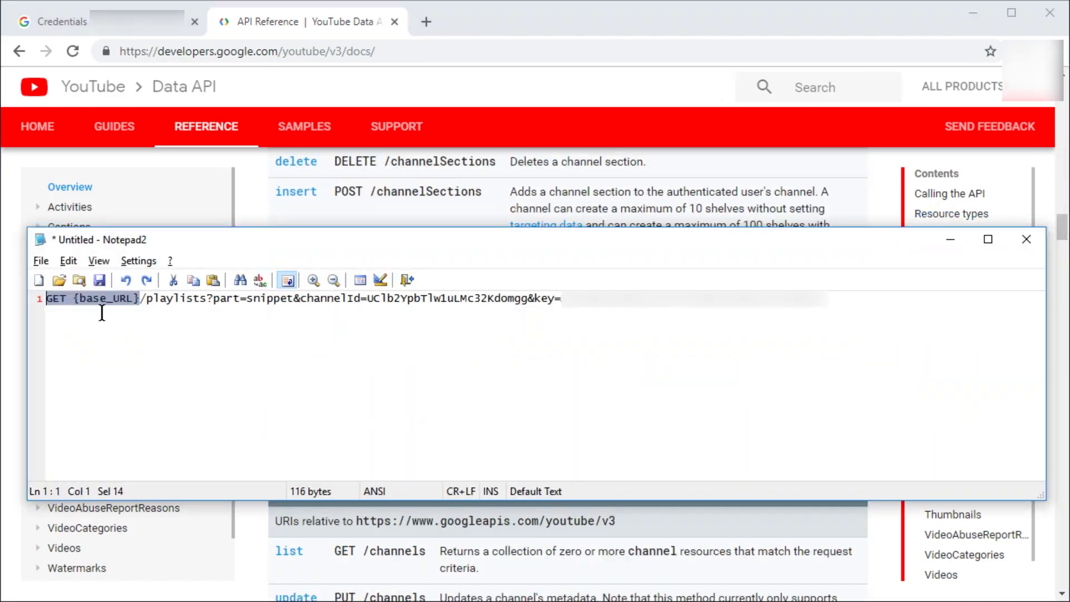
pyautogui.hotkey('ctrl', 'v')
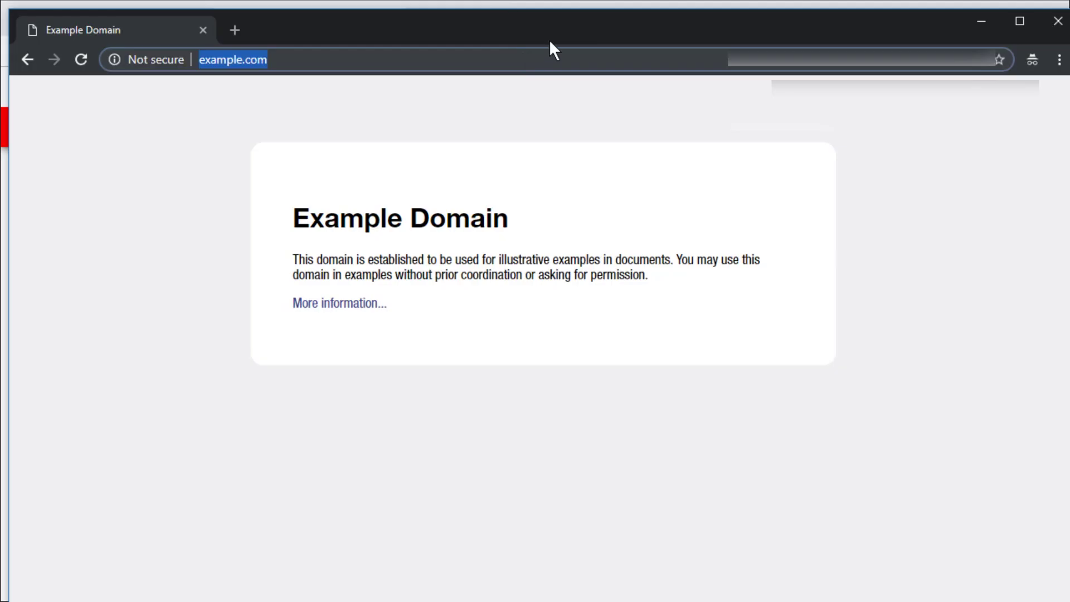
pyautogui.hotkey('ctrl', 'v')
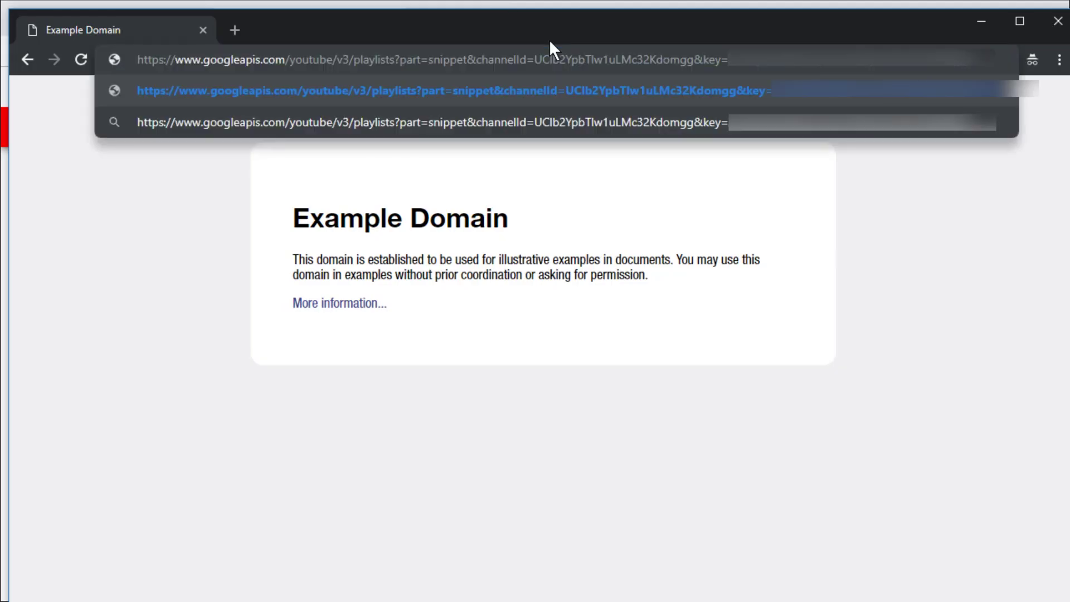
# Load the request URL and reload it three times to get the playlistListResponse JSON
pyautogui.press('Return')
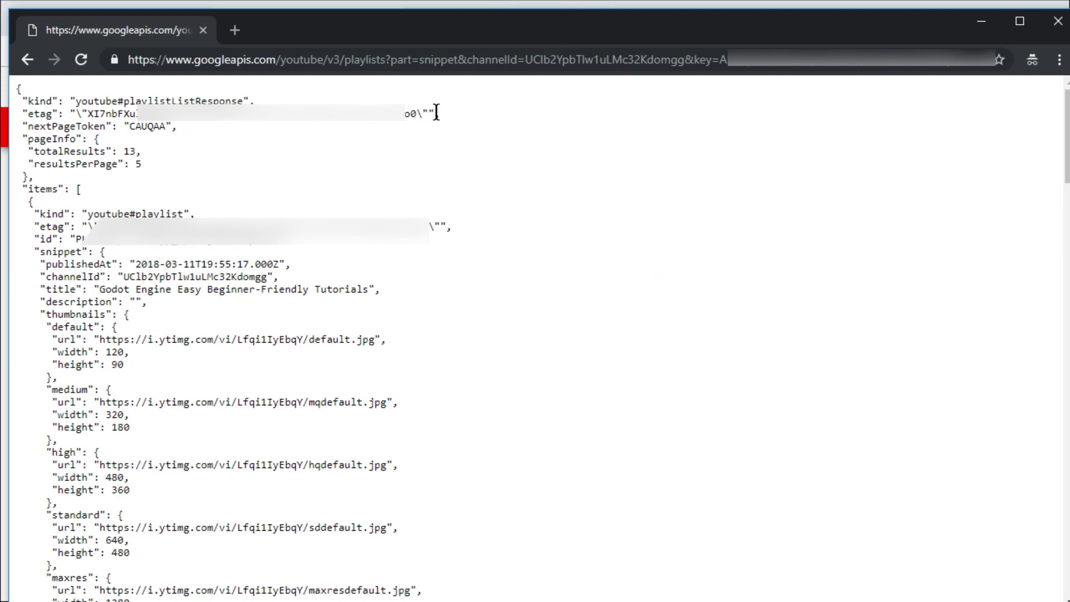
pyautogui.press('F5')
pyautogui.press('F5')
pyautogui.press('F5')
pyautogui.press('F5')
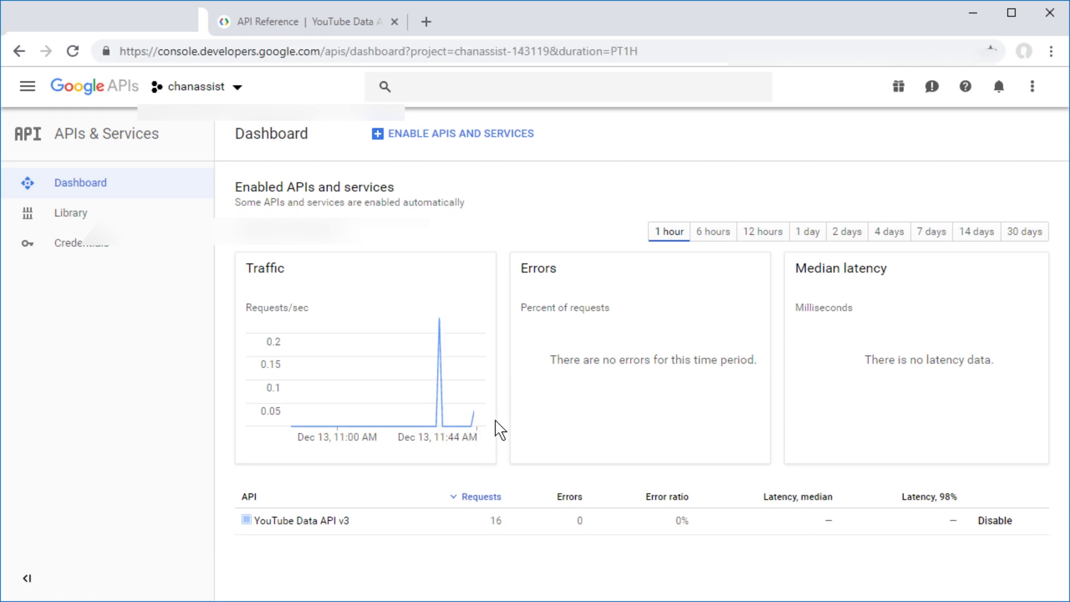
pyautogui.click(711, 231)
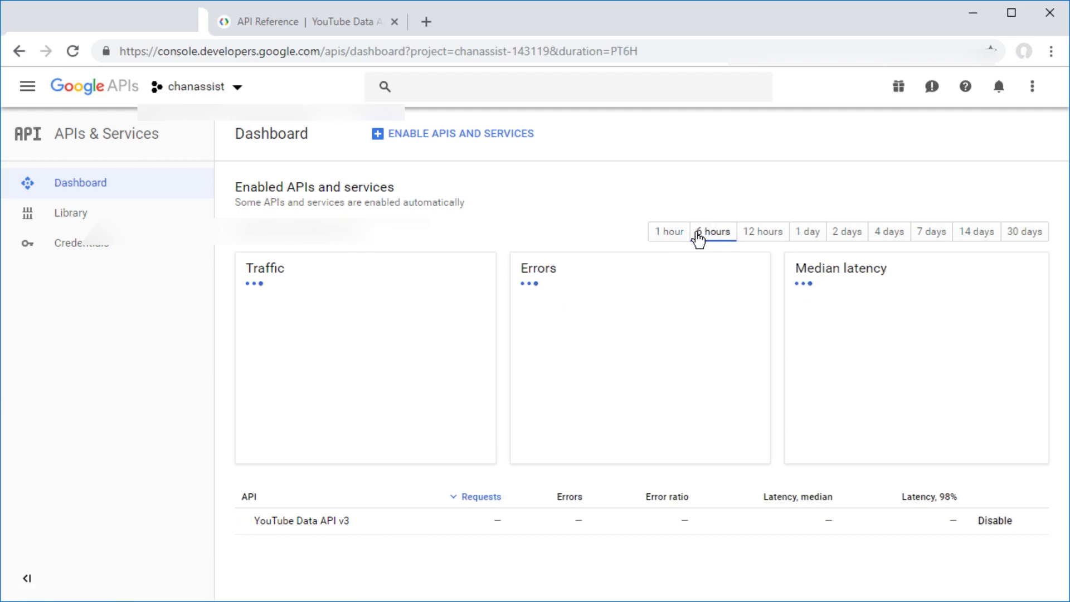